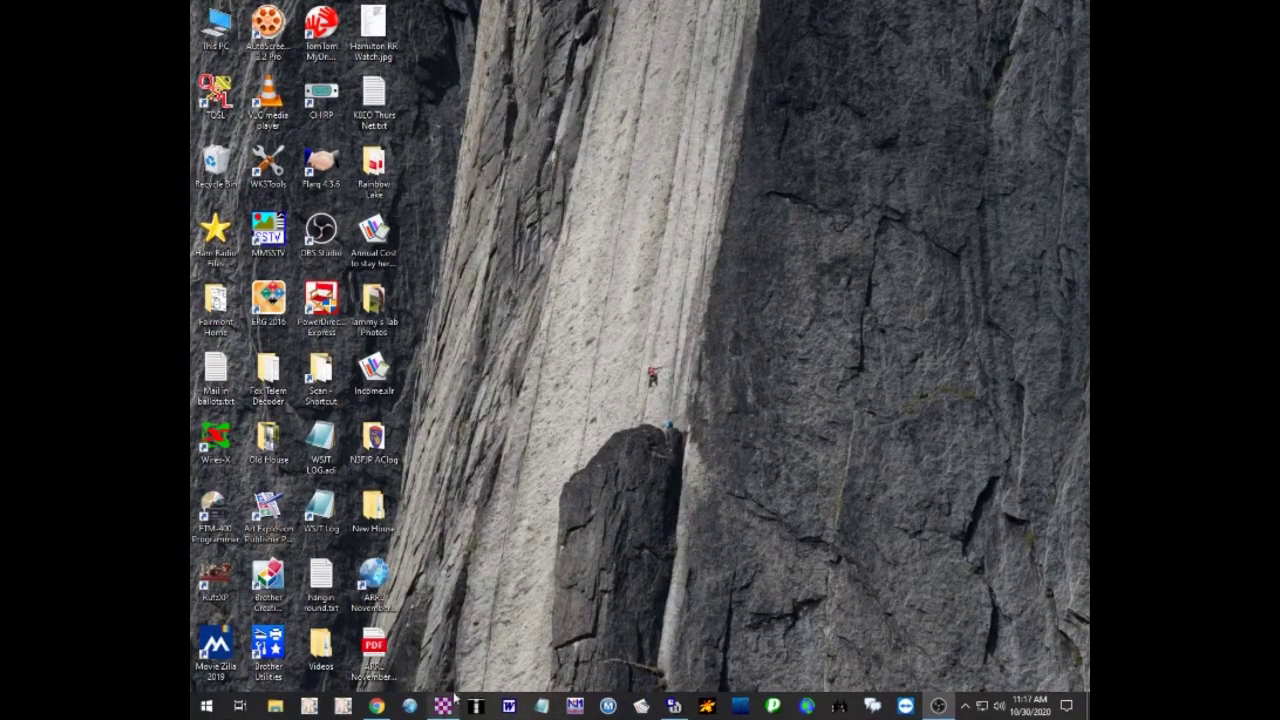
# Step: Bring the Winlink Express main window to the front from the taskbar
pyautogui.click(450, 712)
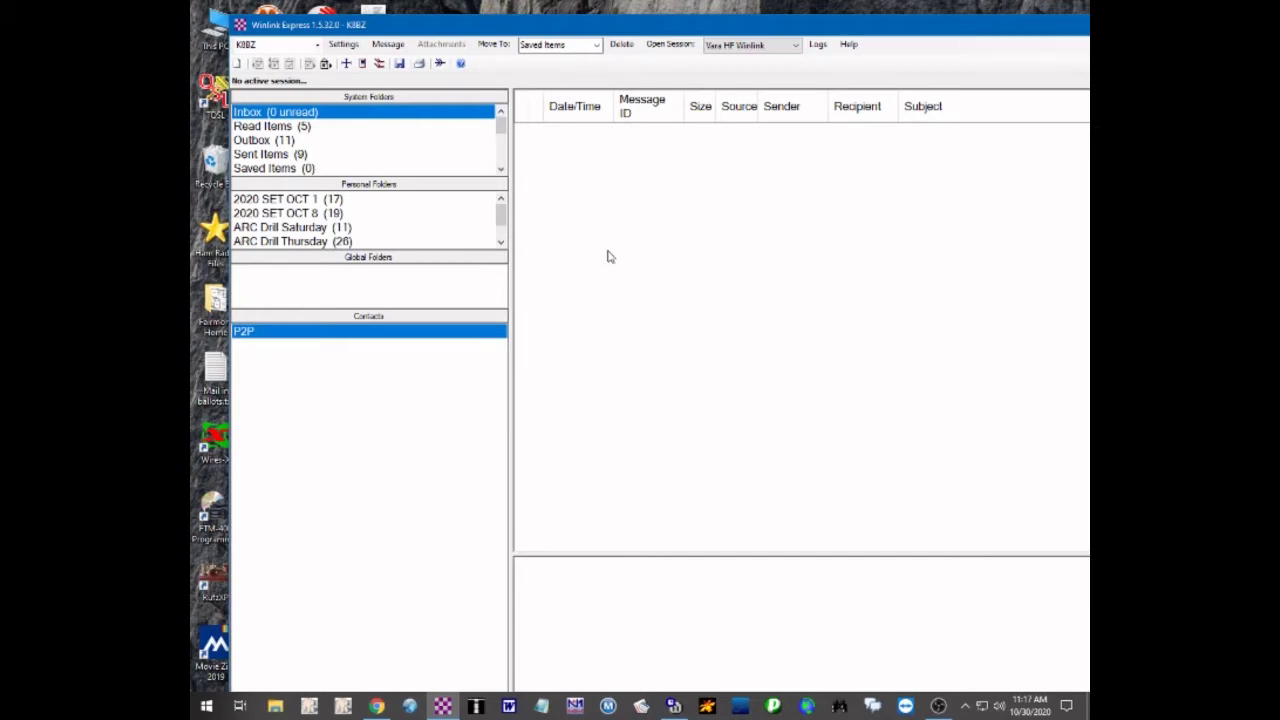
# Step: Open the Group Addresses list from Settings and move the dialog to a convenient spot
pyautogui.click(342, 45)
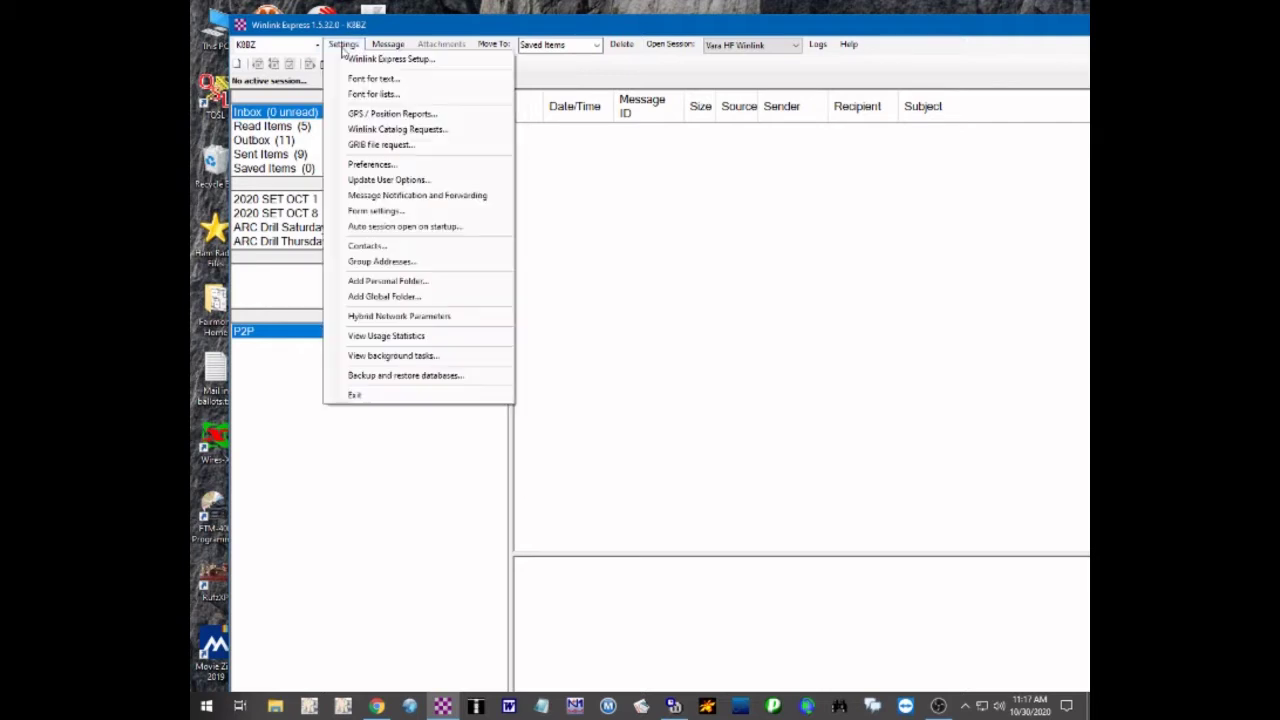
pyautogui.click(399, 263)
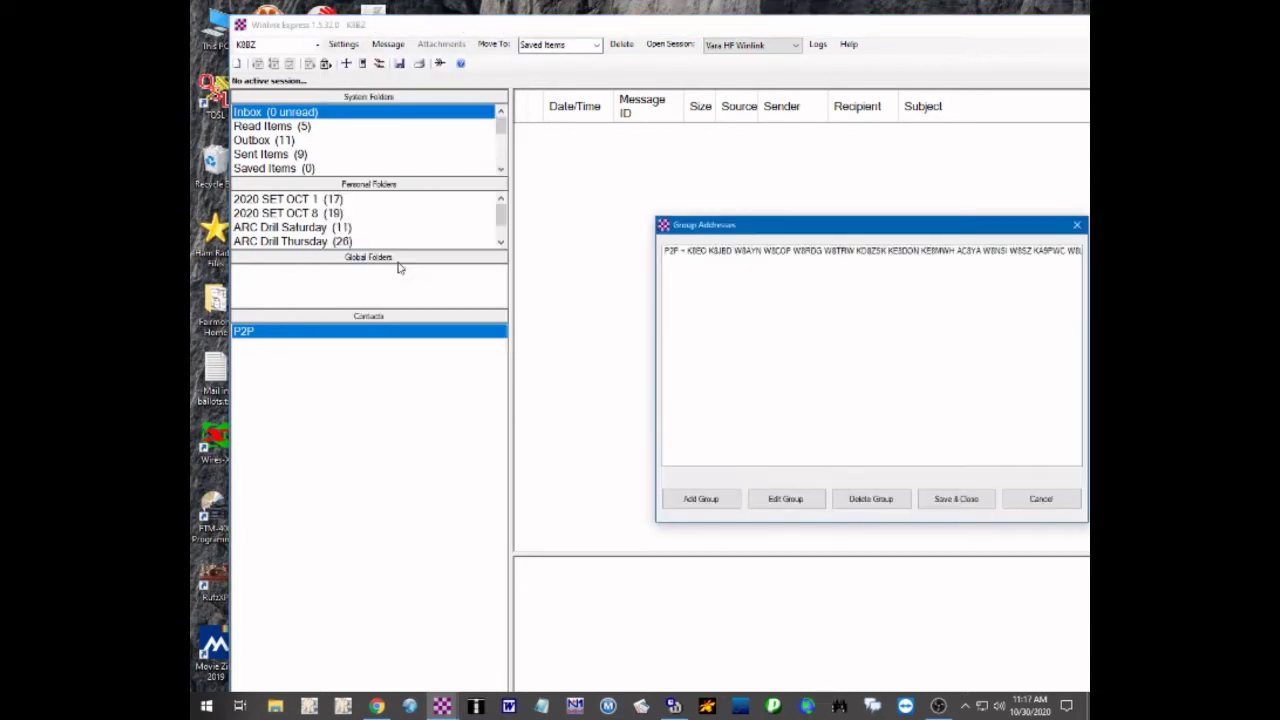
pyautogui.moveTo(910, 225); pyautogui.dragTo(810, 192)
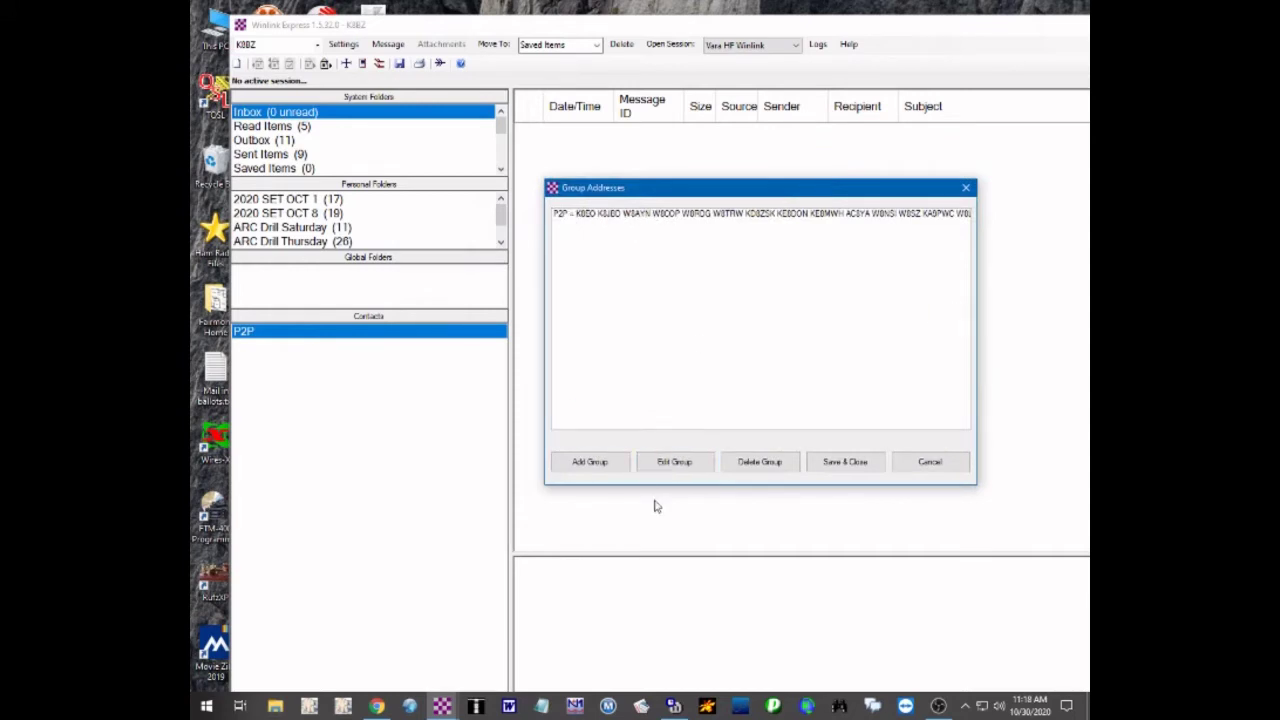
# Step: Add a new group named EO/RO with two member callsigns and save it
pyautogui.click(588, 462)
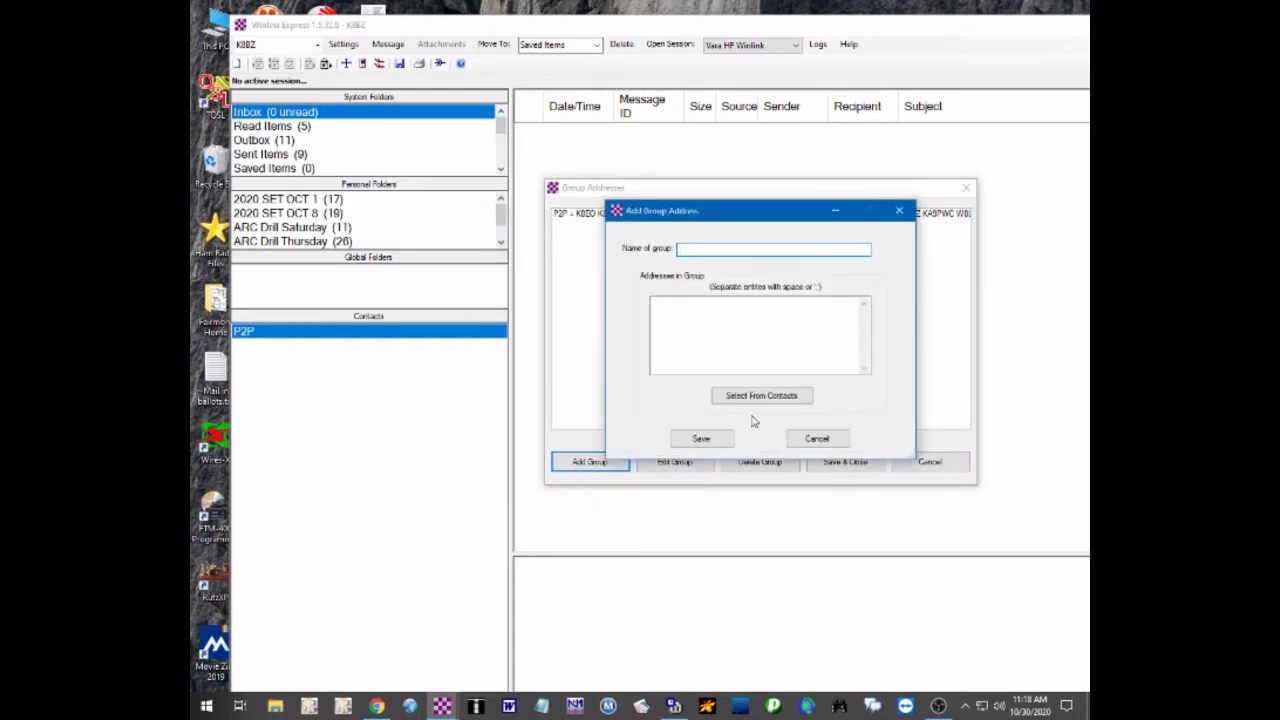
pyautogui.write('RO/RD')
pyautogui.click(762, 339)
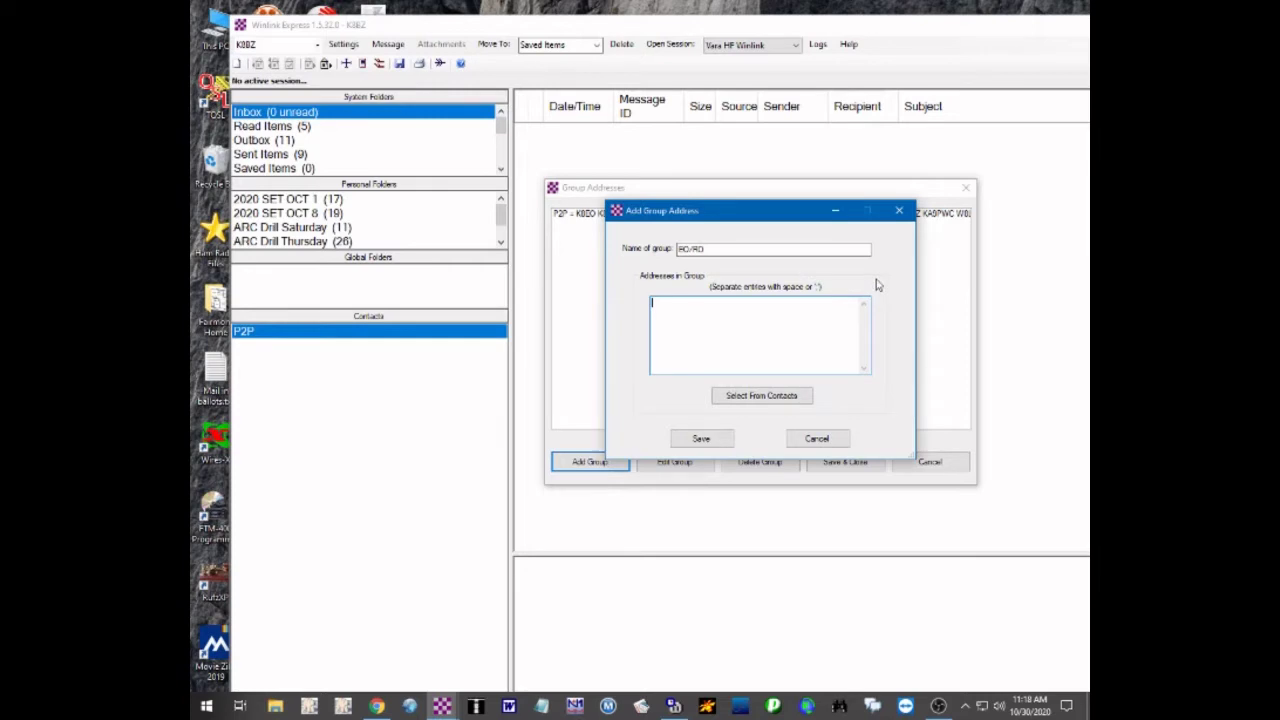
pyautogui.write('K8RO W8COP')
pyautogui.click(713, 438)
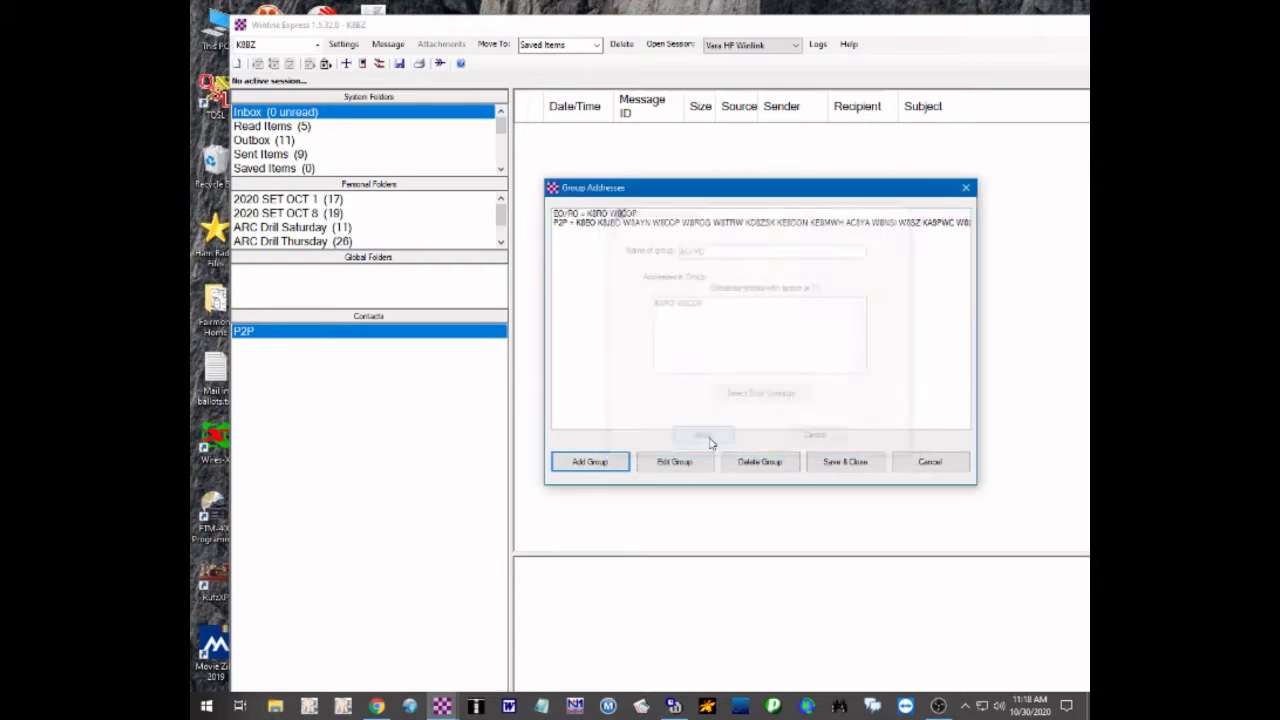
# Step: Check the EO/RO and P2P group entries, then save and close the group list
pyautogui.click(582, 214)
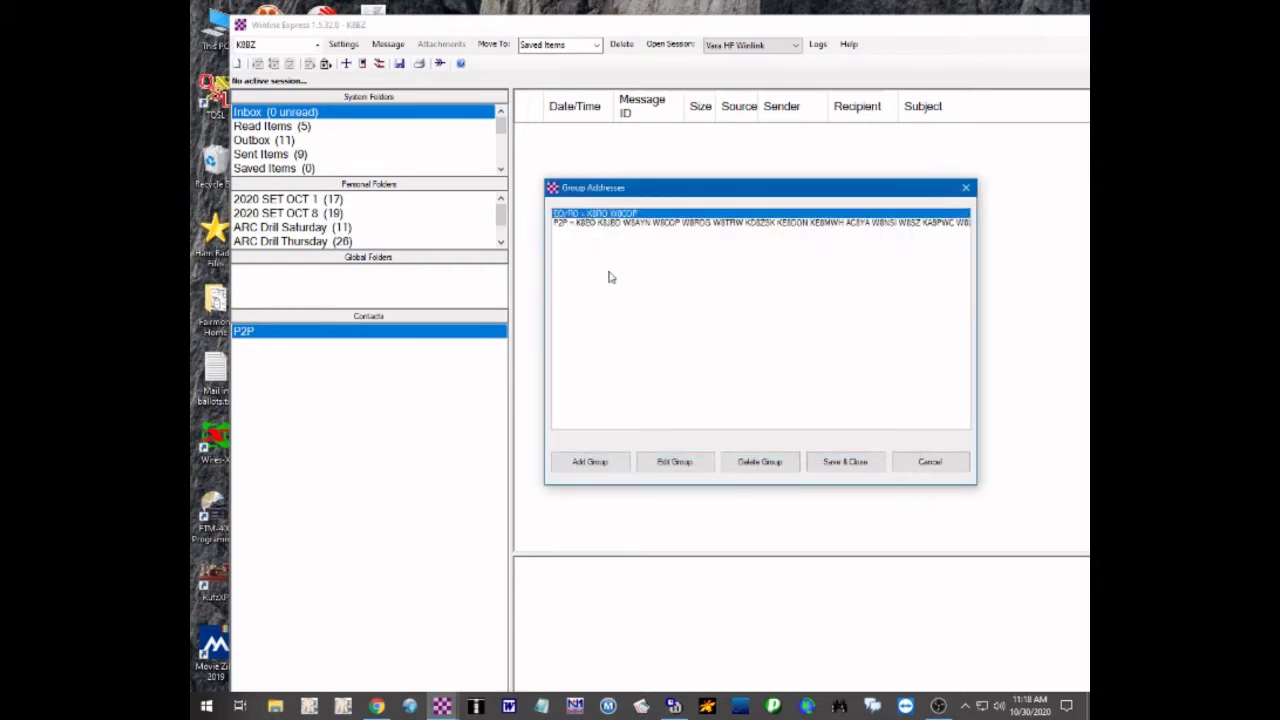
pyautogui.click(591, 224)
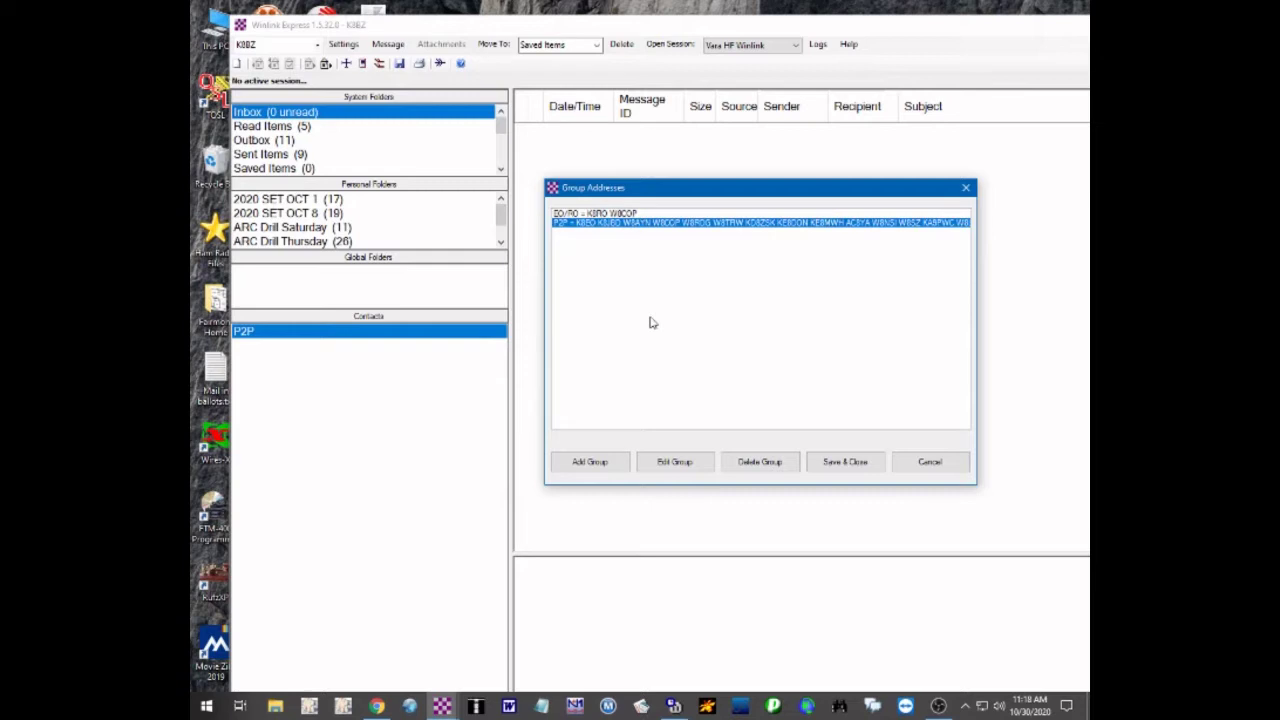
pyautogui.click(845, 462)
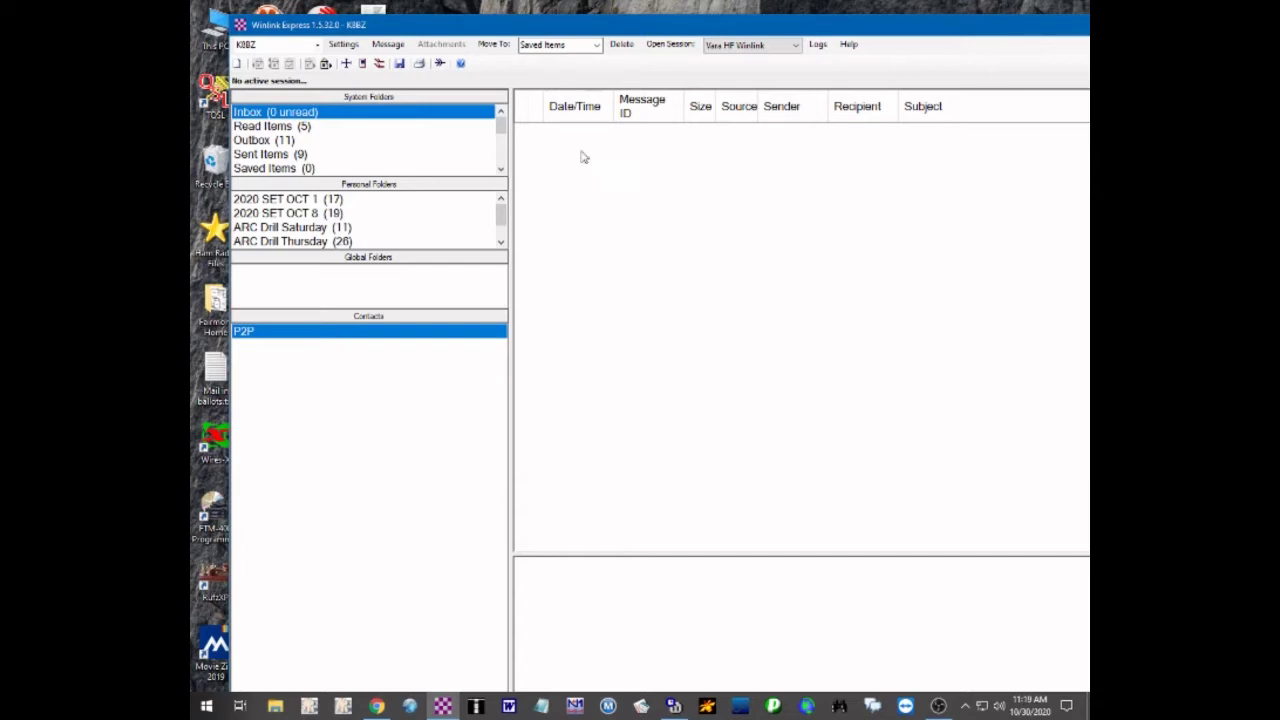
pyautogui.click(400, 45)
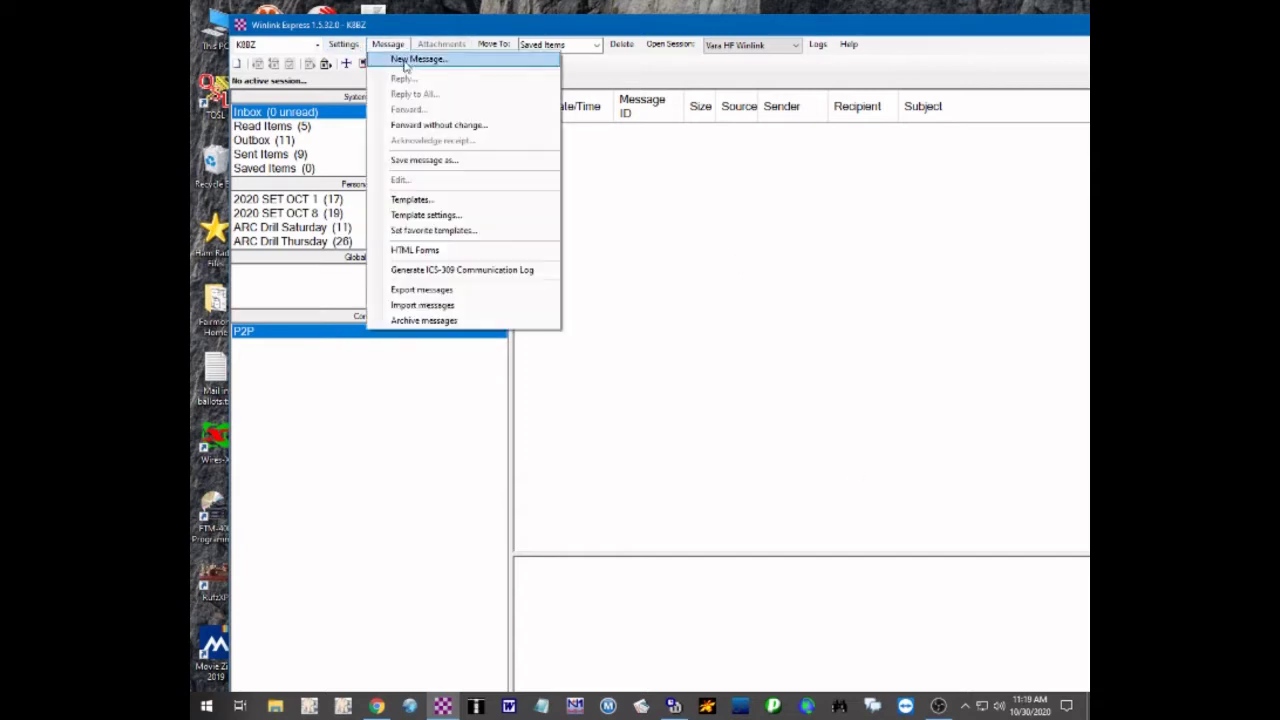
# Step: Start a new message to the EO/RO group with Send as set to Peer-to-Peer Message
pyautogui.click(408, 60)
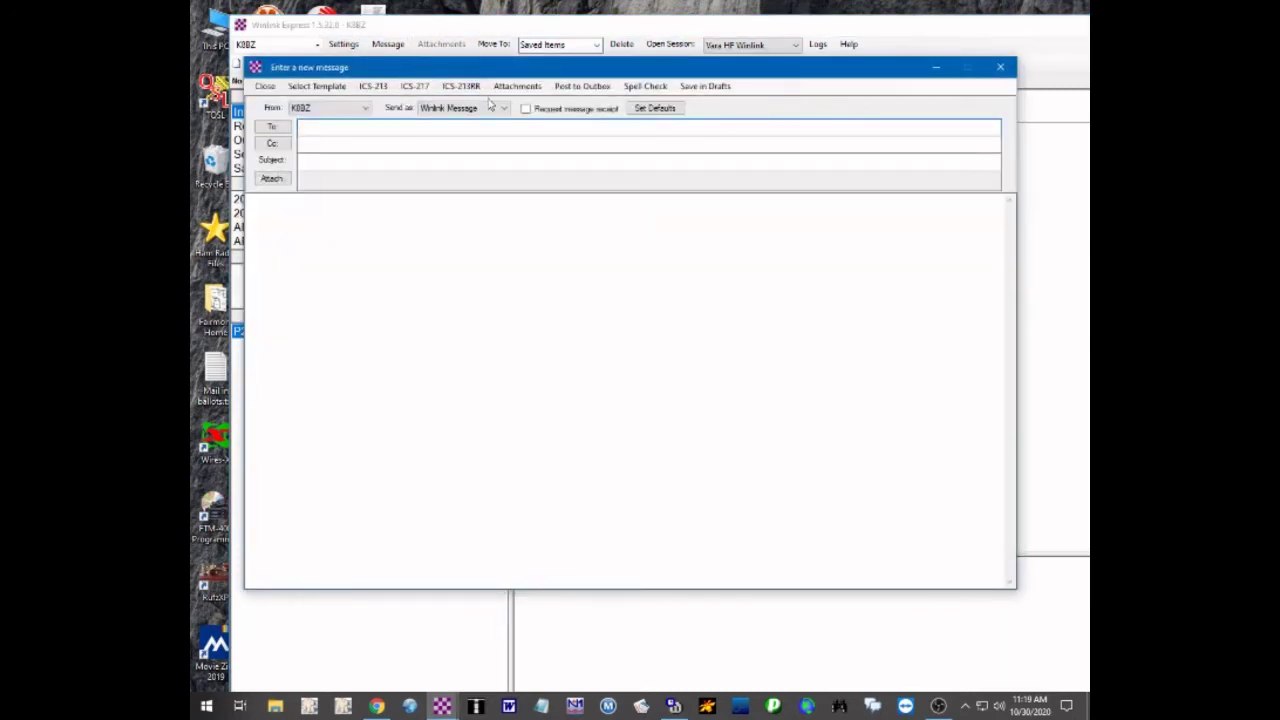
pyautogui.click(273, 127)
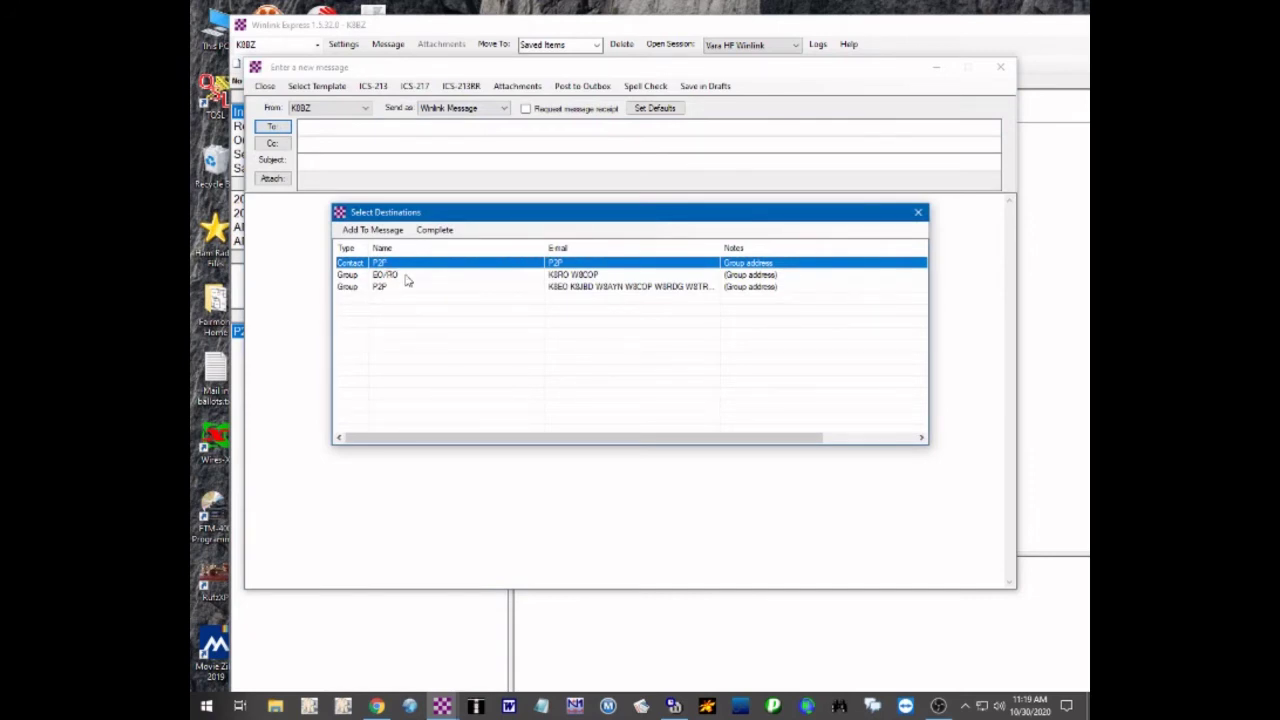
pyautogui.doubleClick(407, 281)
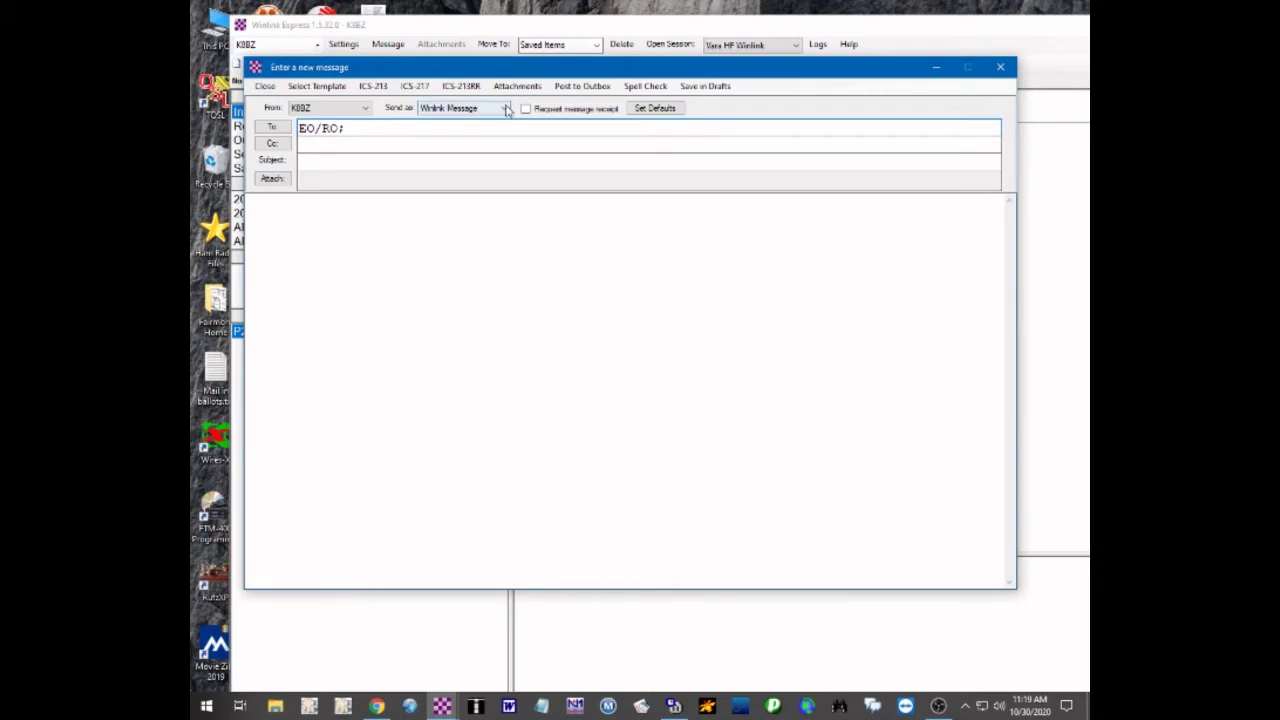
pyautogui.click(460, 112)
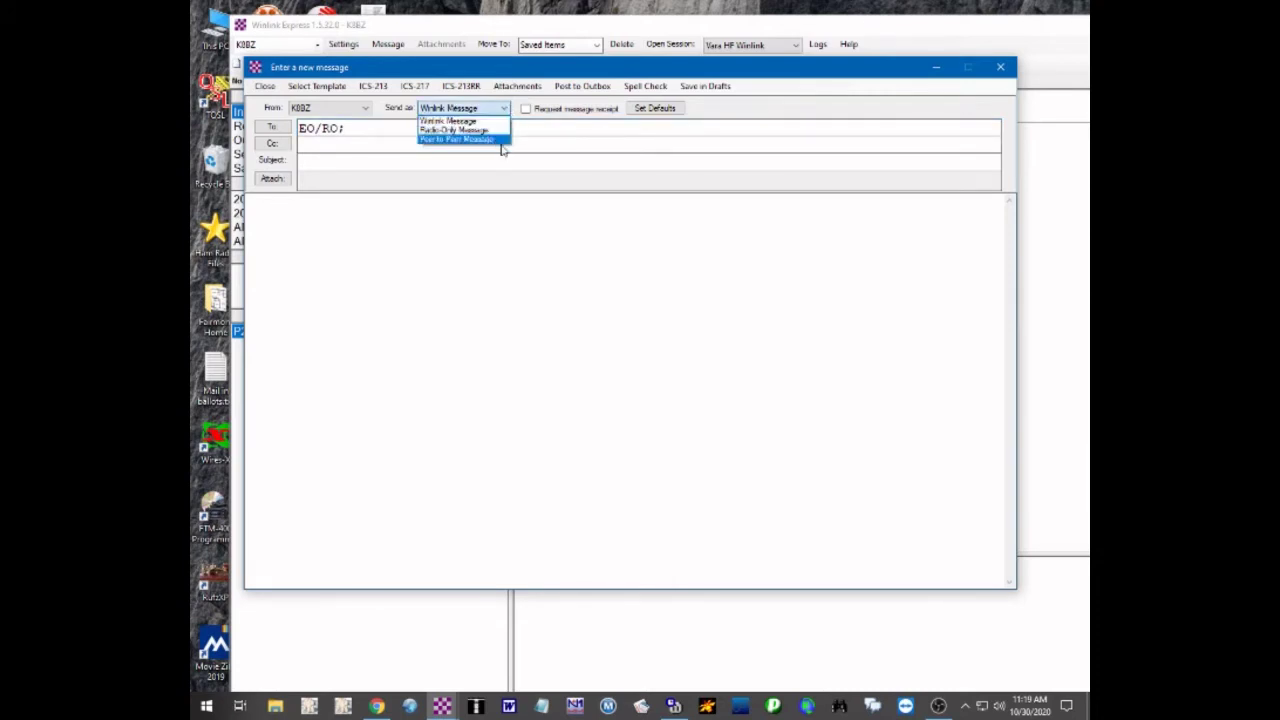
pyautogui.click(505, 140)
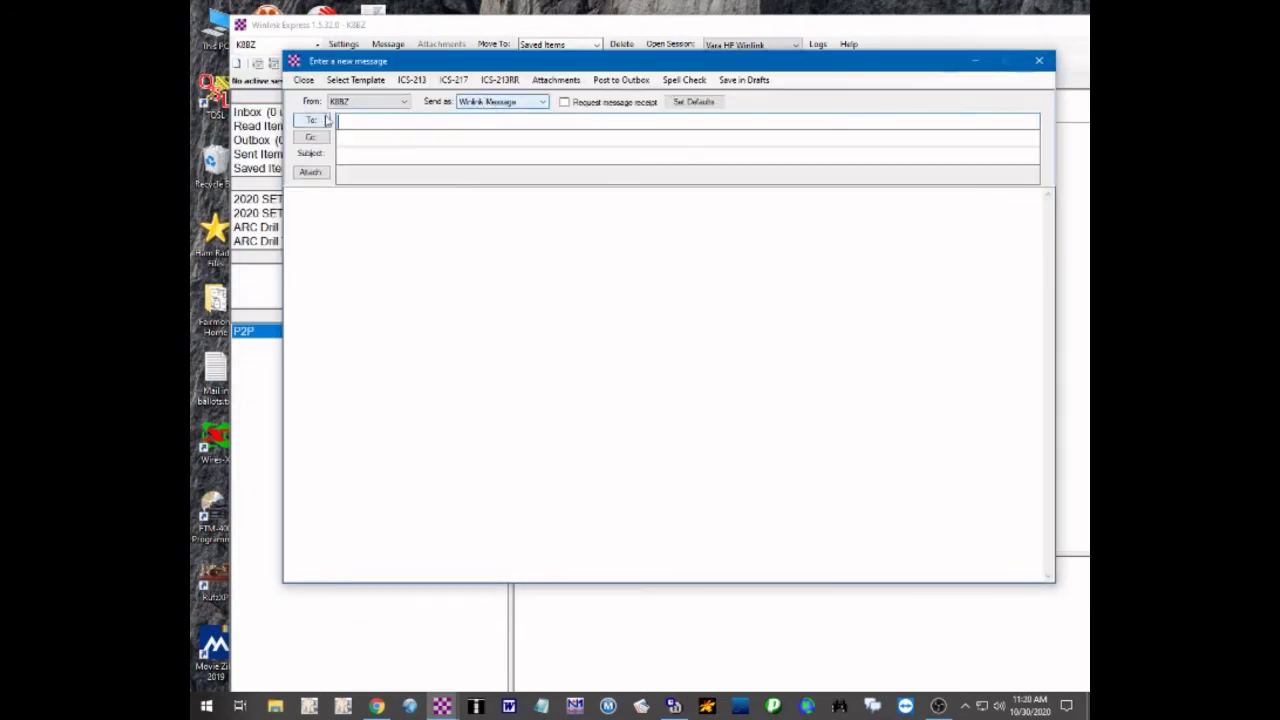
# Step: Address a message to EO/RO with subject and body TEST, and post it to the Outbox
pyautogui.click(312, 122)
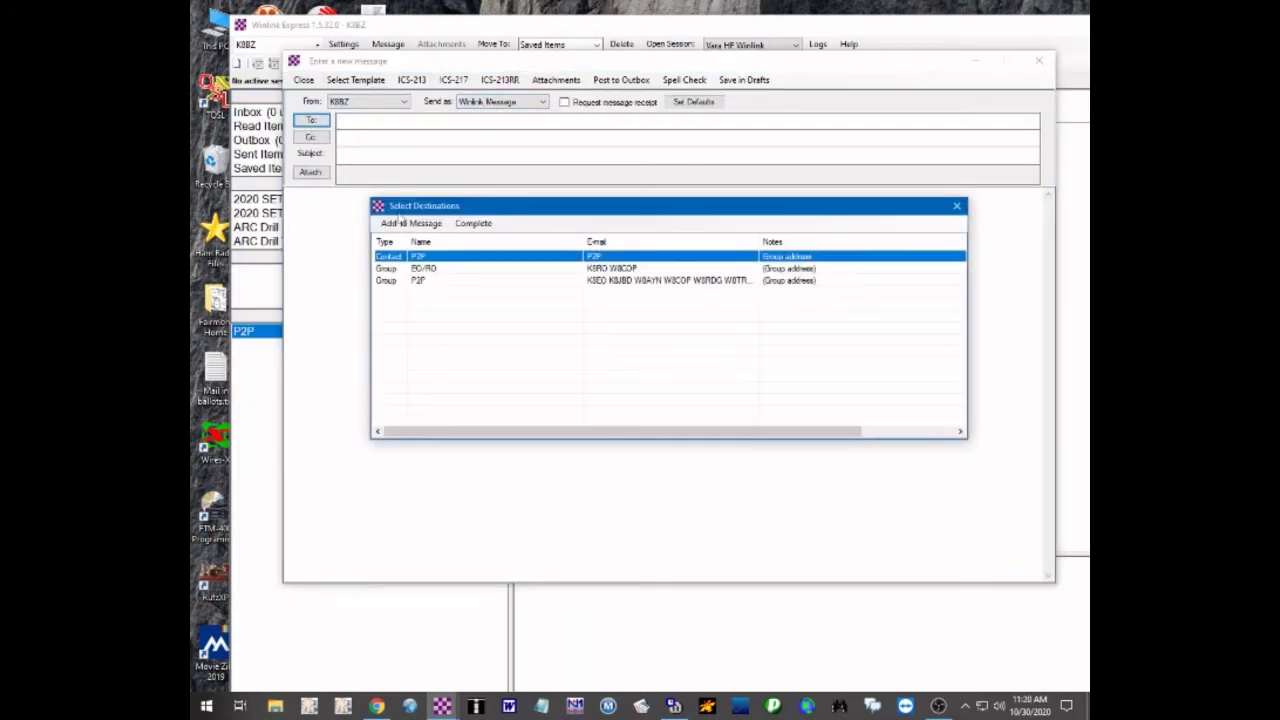
pyautogui.click(441, 270)
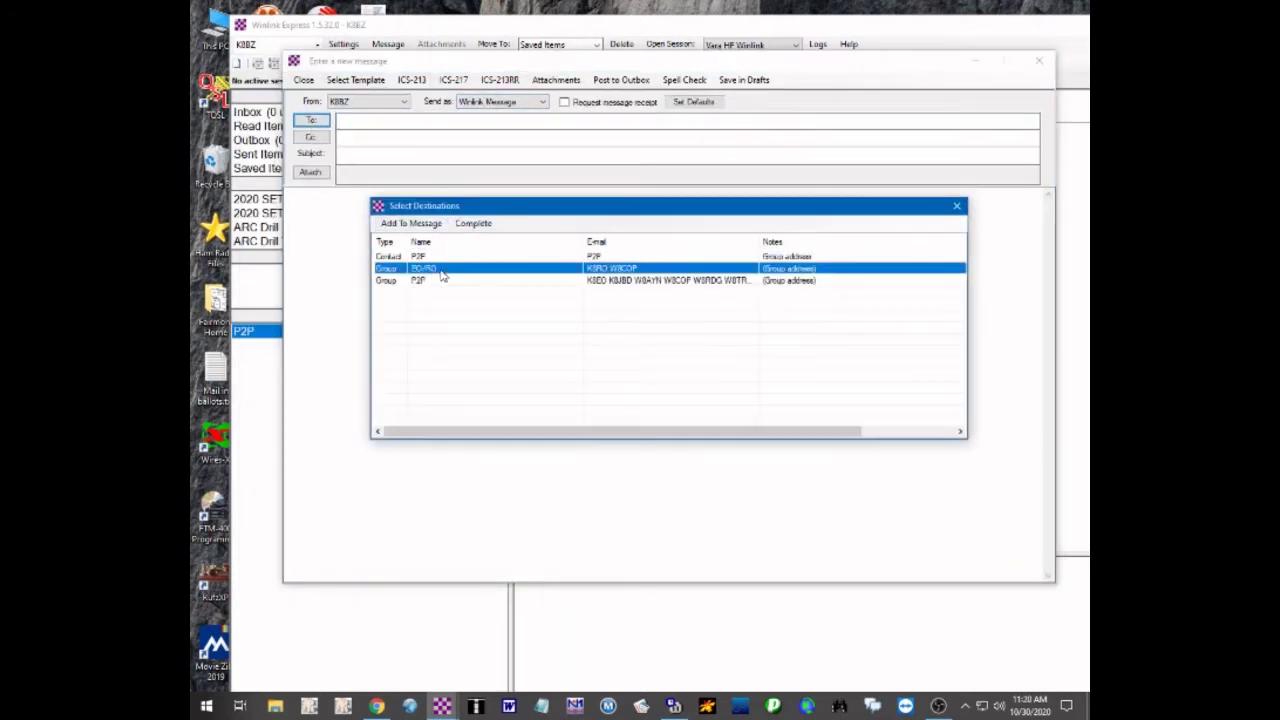
pyautogui.doubleClick(441, 270)
pyautogui.click(383, 157)
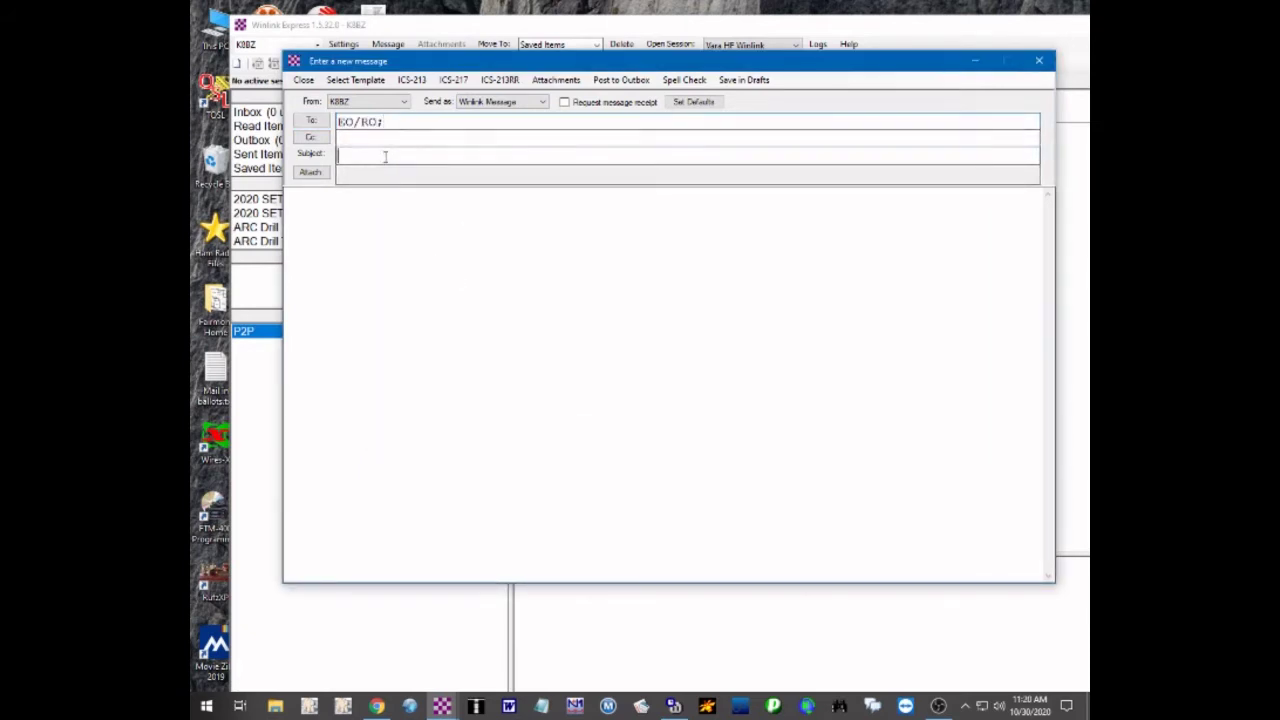
pyautogui.write('TEST MESSSAGE')
pyautogui.click(288, 196)
pyautogui.write('TEST')
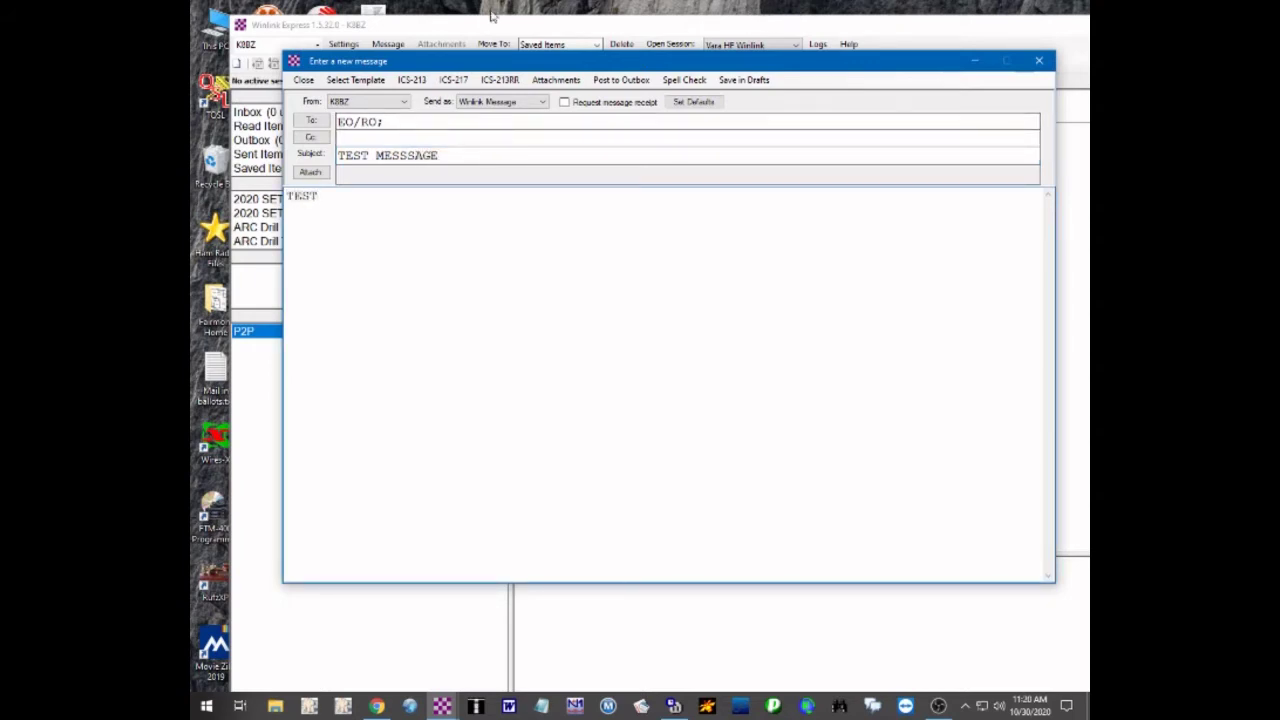
pyautogui.click(619, 80)
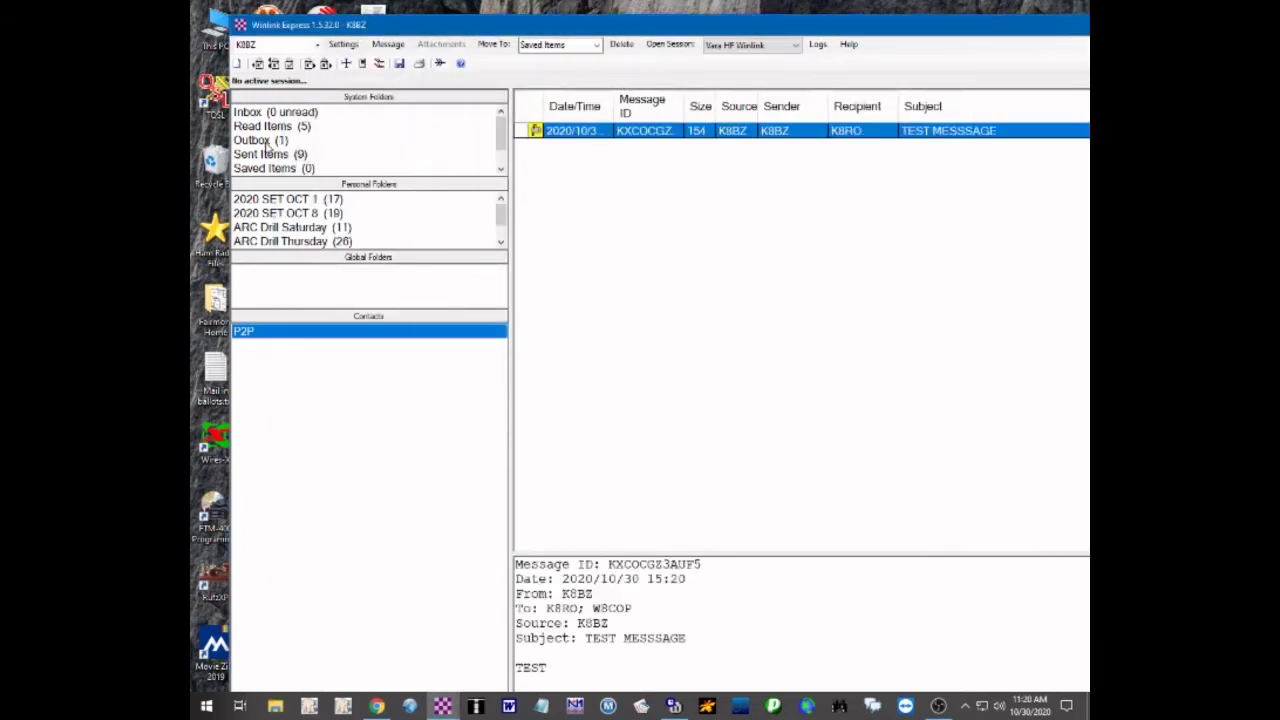
# Step: Review the queued EO/RO test message, then delete it so the Outbox is empty
pyautogui.doubleClick(647, 132)
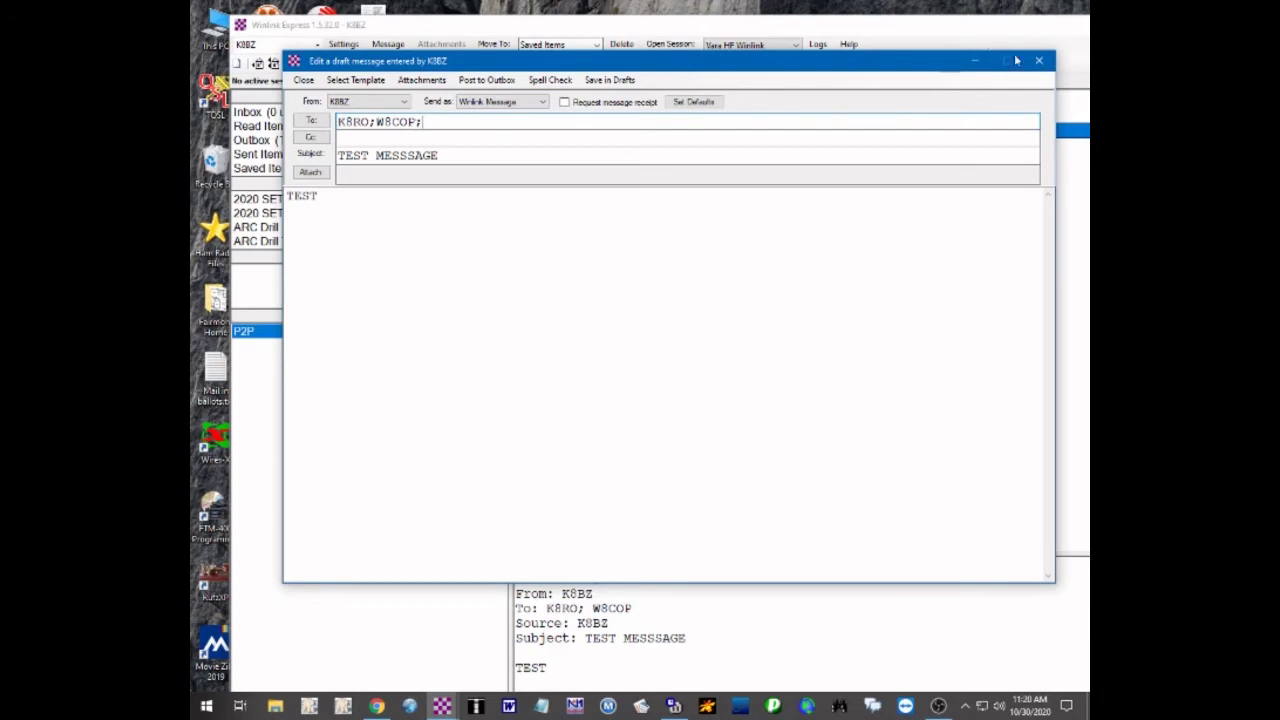
pyautogui.click(1048, 64)
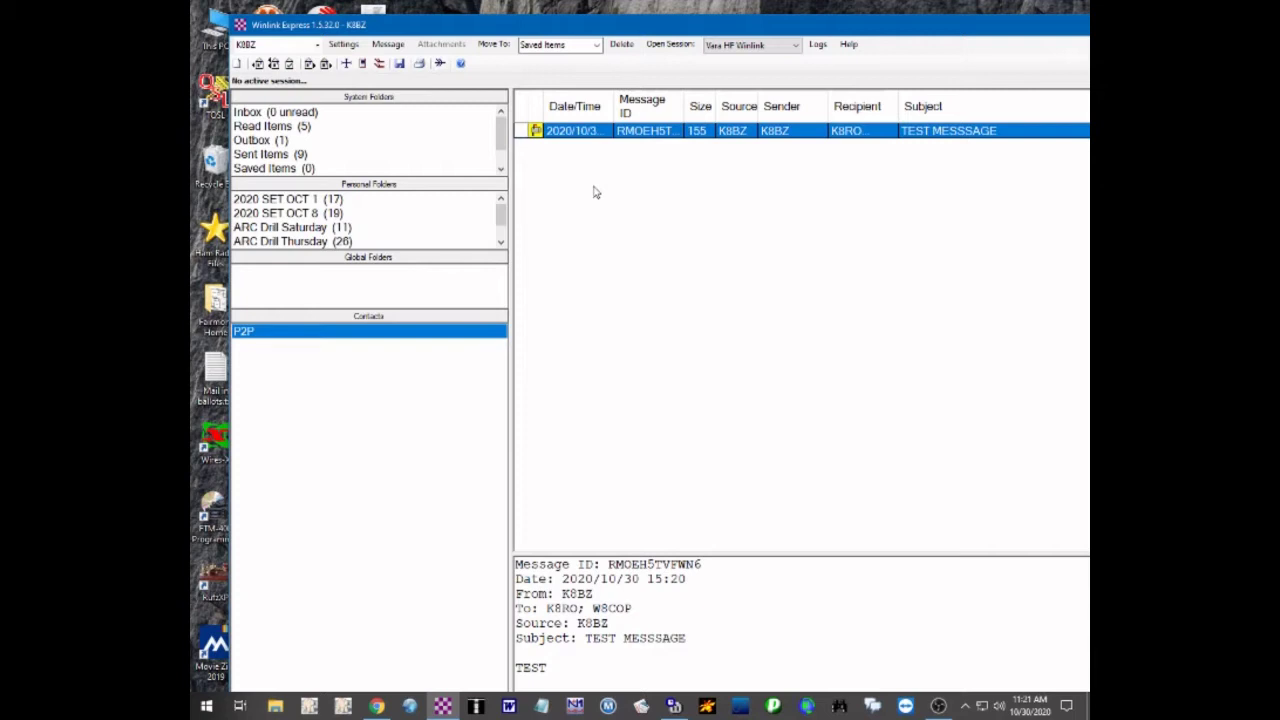
pyautogui.click(256, 143)
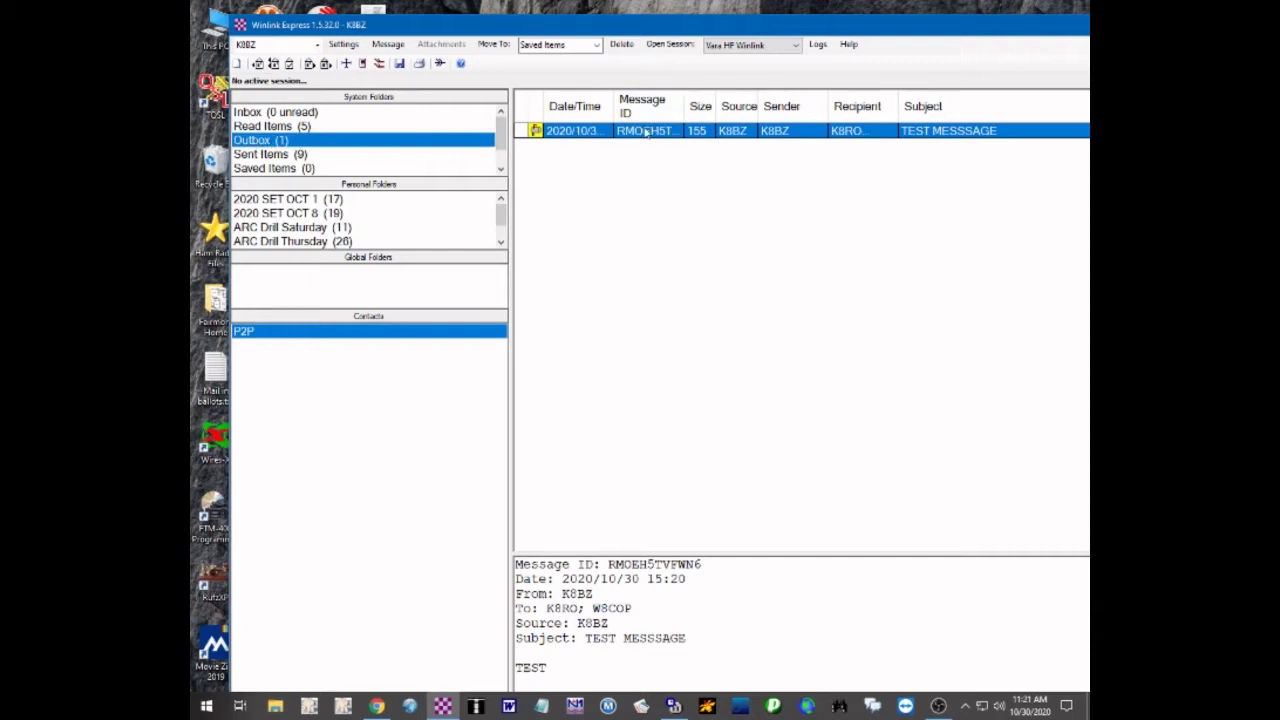
pyautogui.press('Delete')
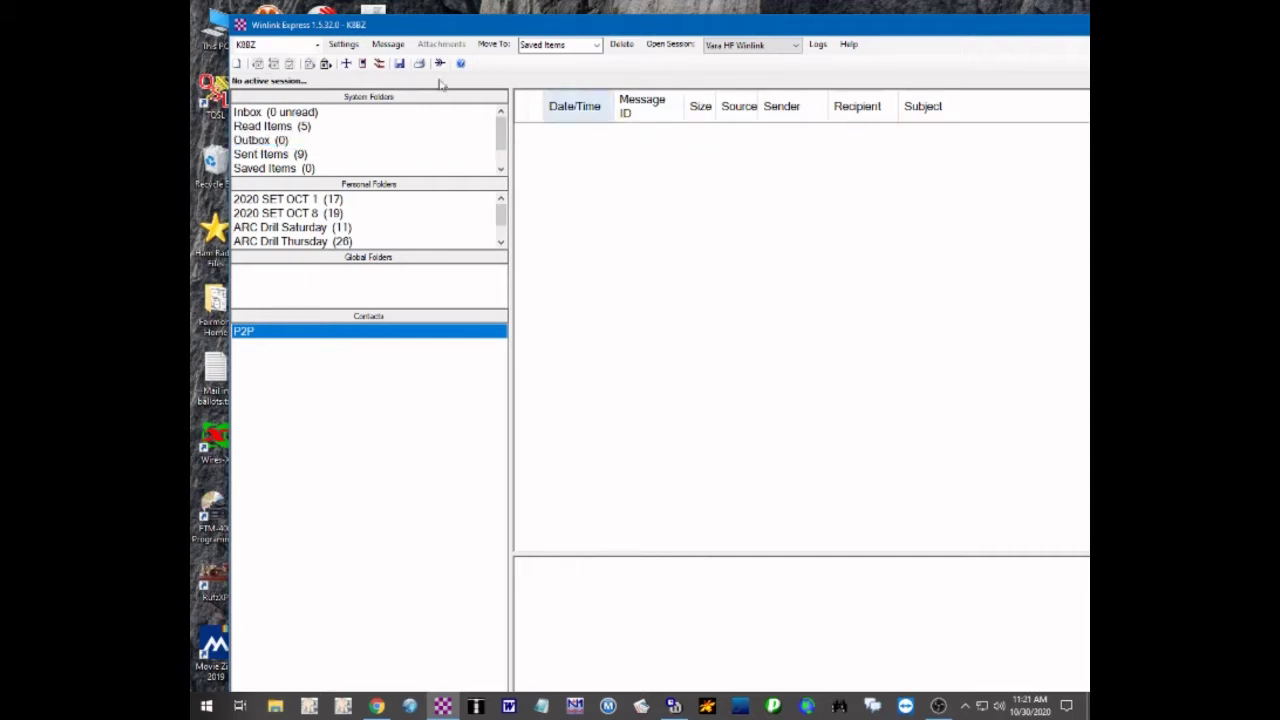
pyautogui.click(387, 45)
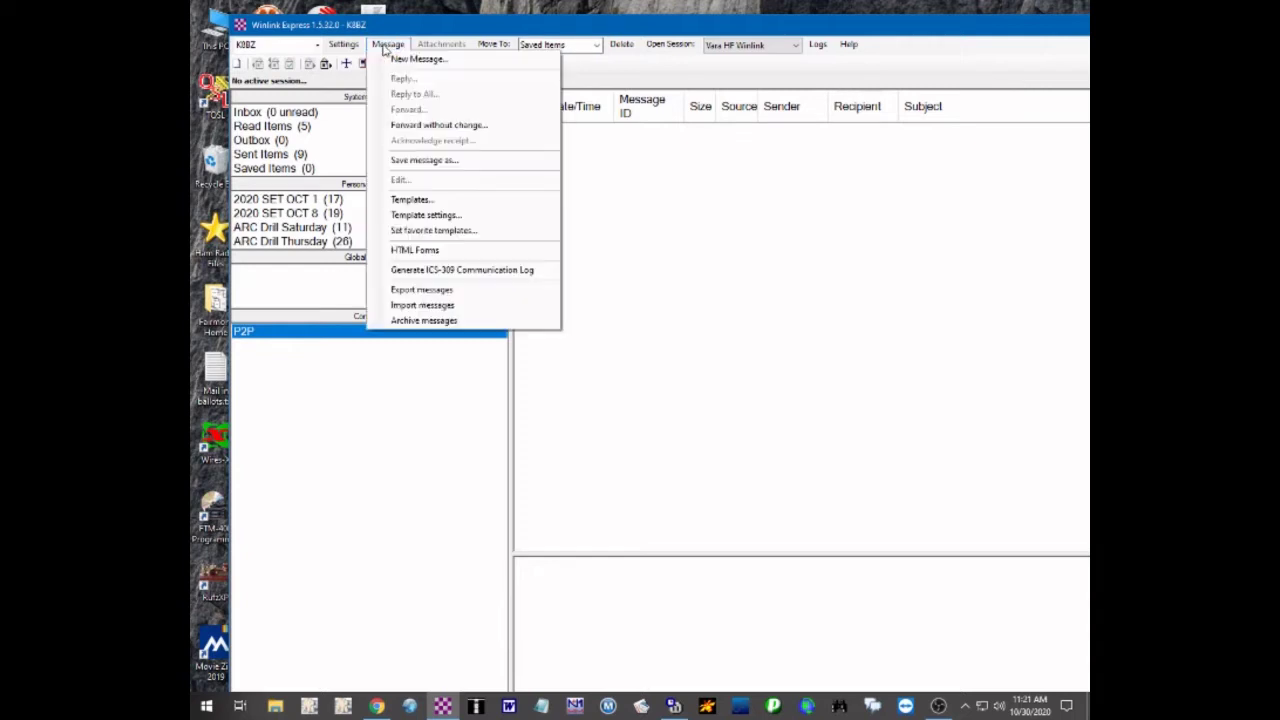
# Step: Start a new Peer-to-Peer message addressed to the EO/RO group
pyautogui.click(404, 60)
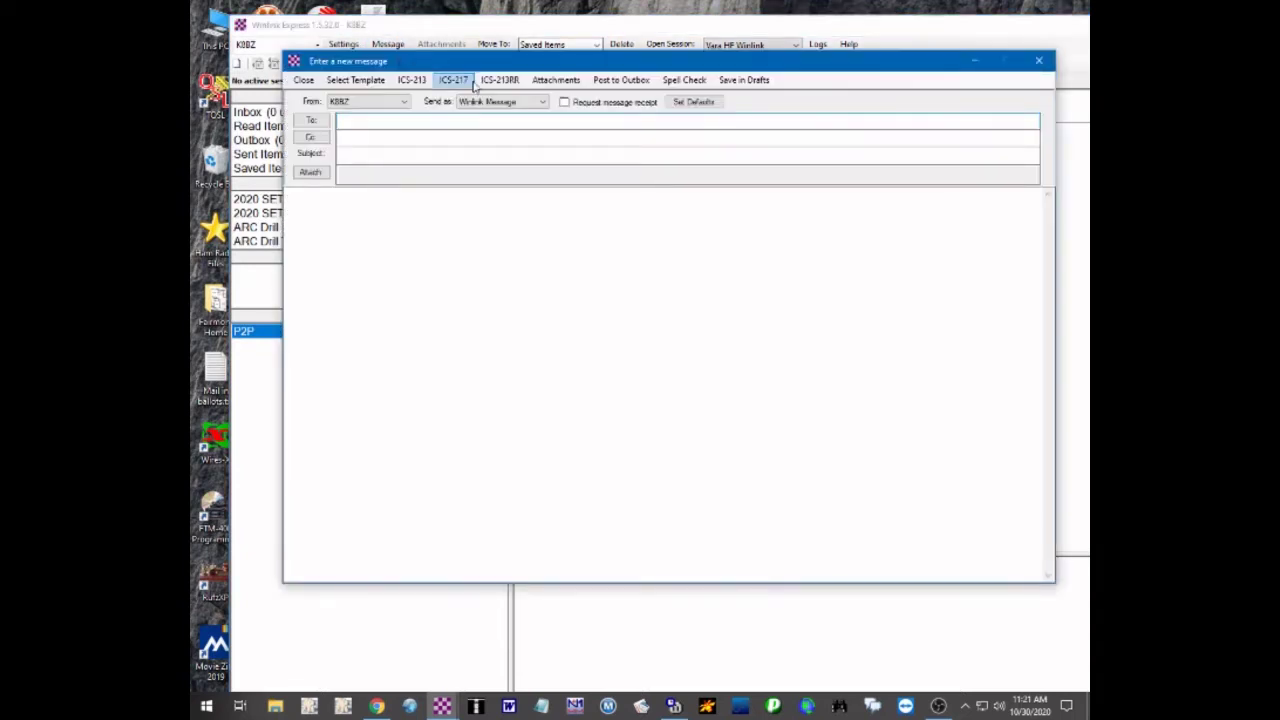
pyautogui.click(536, 102)
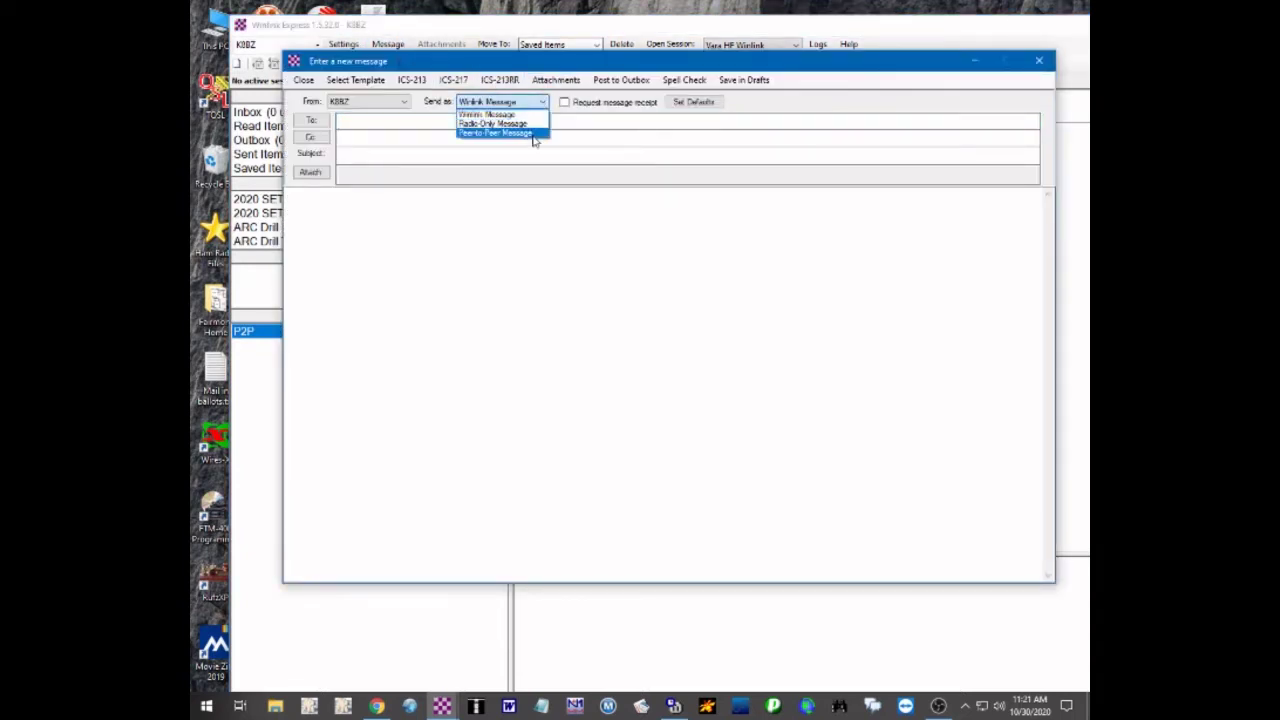
pyautogui.click(533, 134)
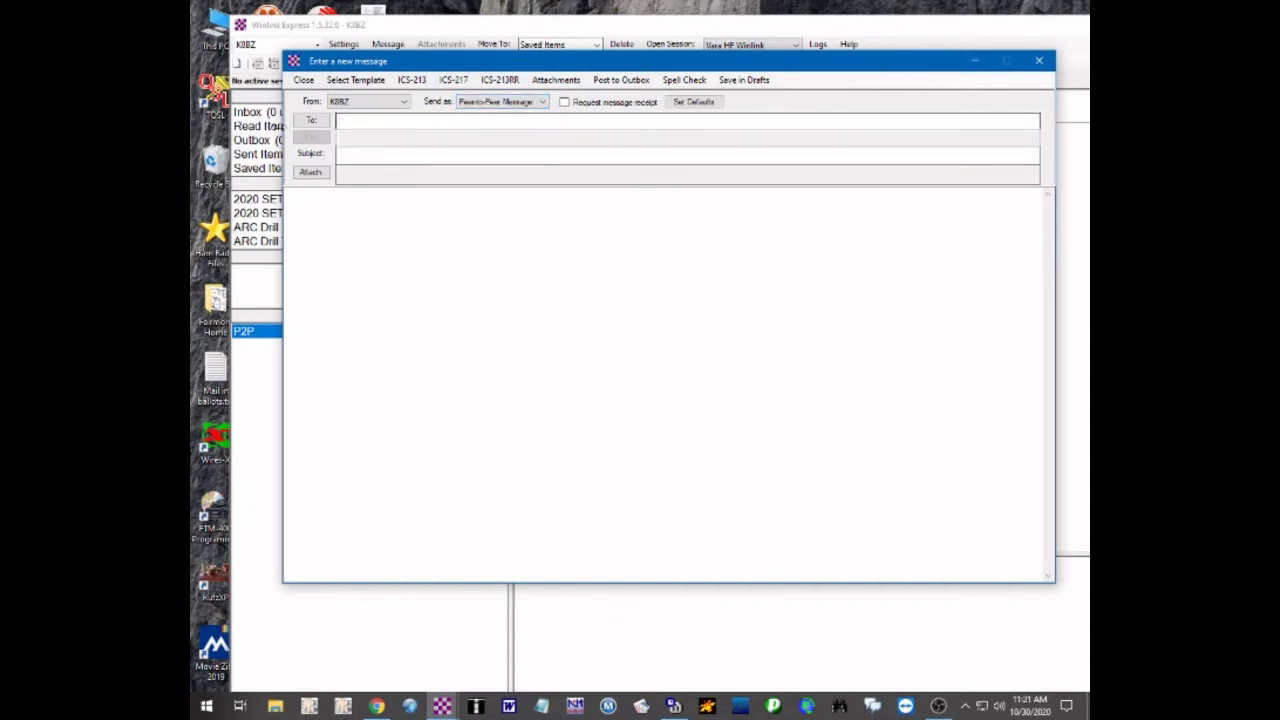
pyautogui.click(314, 122)
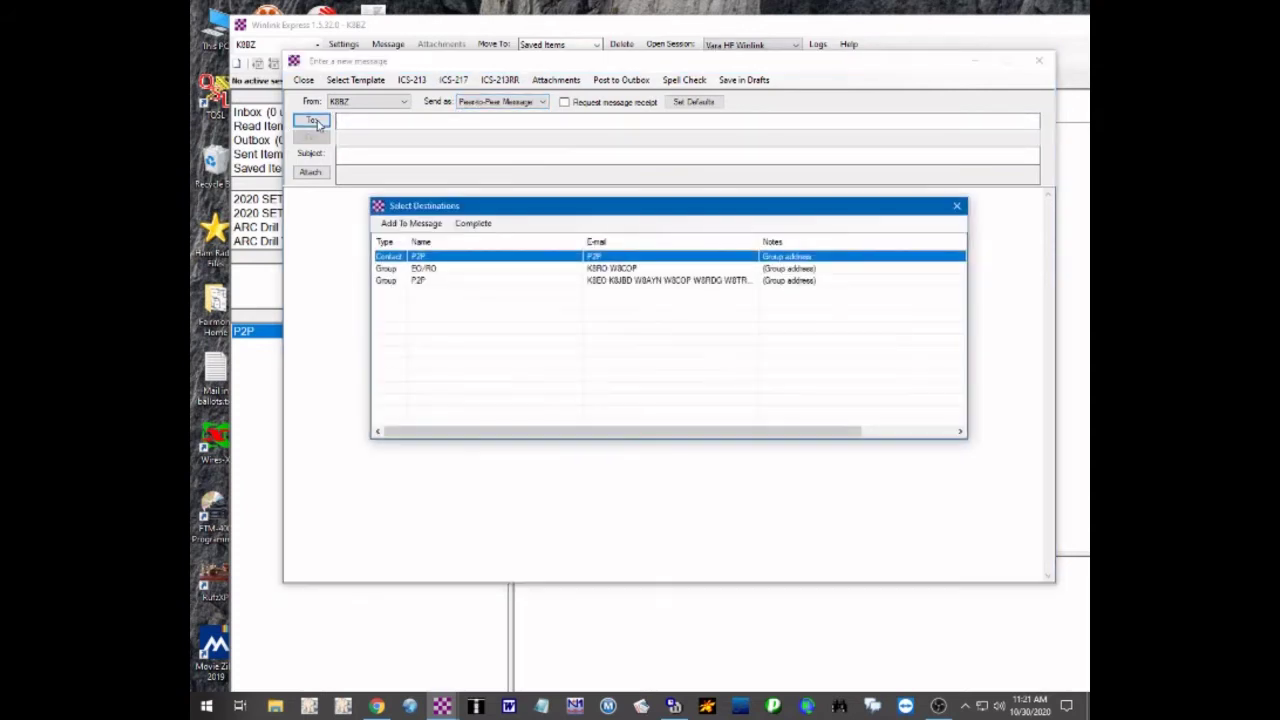
pyautogui.doubleClick(427, 270)
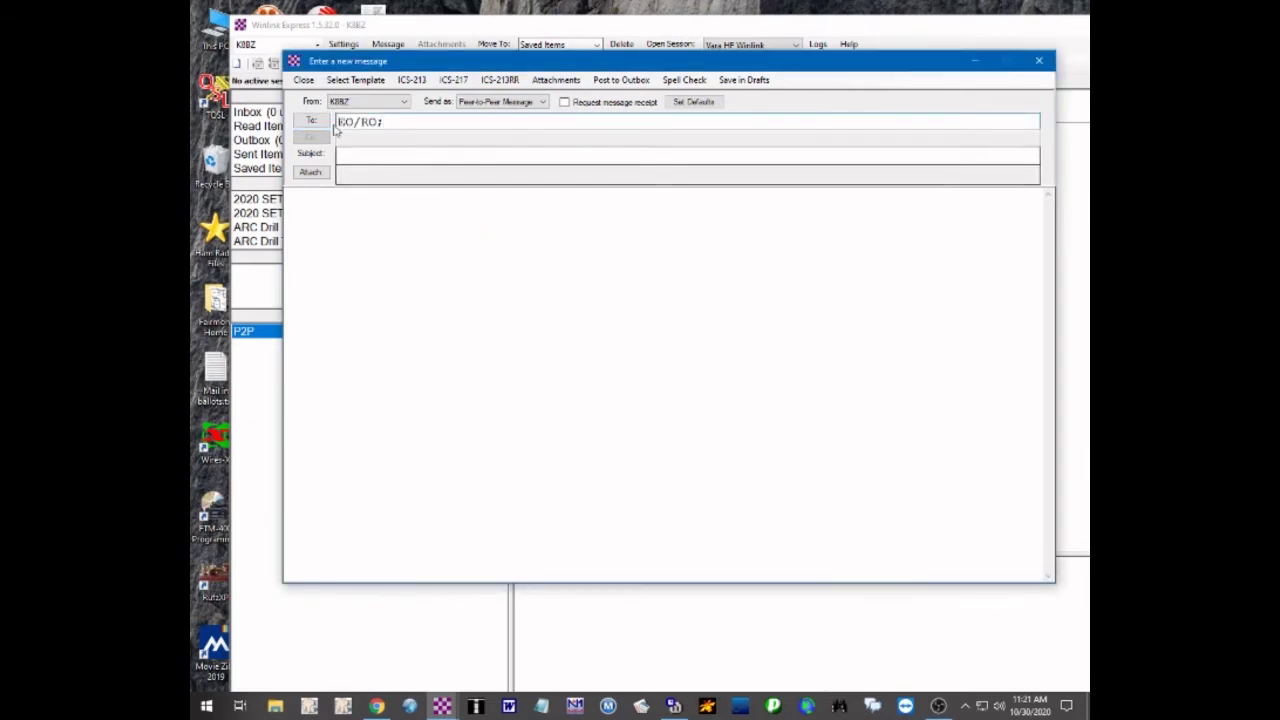
# Step: Enter TEST as subject and body, post it, and view the two resulting Outbox entries
pyautogui.click(382, 154)
pyautogui.write('TEST')
pyautogui.press('Tab')
pyautogui.write('TEST')
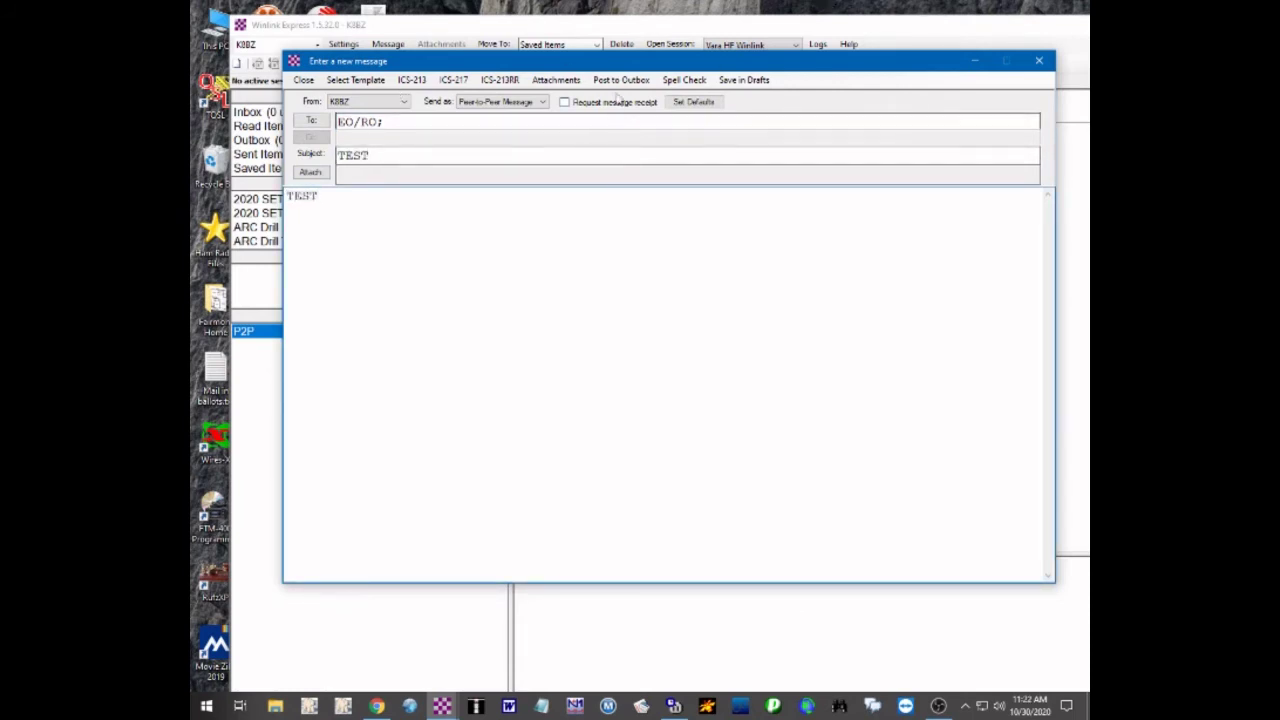
pyautogui.moveTo(606, 68); pyautogui.dragTo(736, 66)
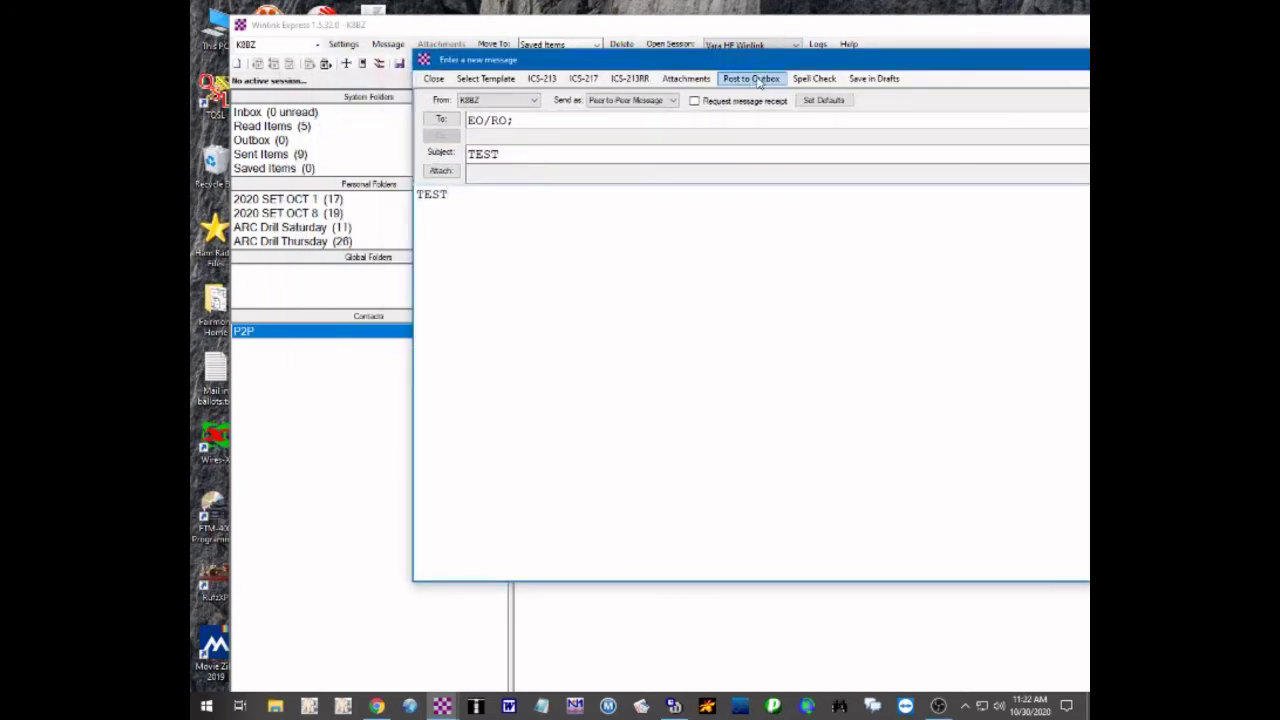
pyautogui.click(756, 80)
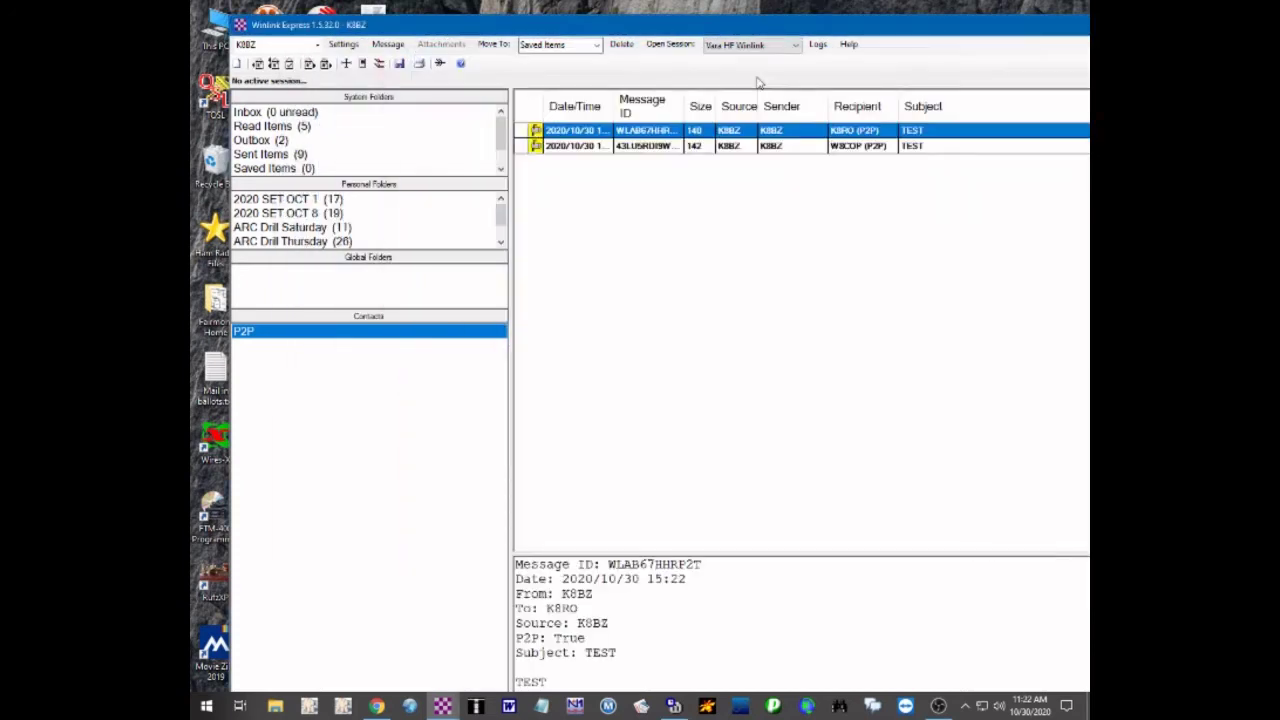
pyautogui.click(268, 143)
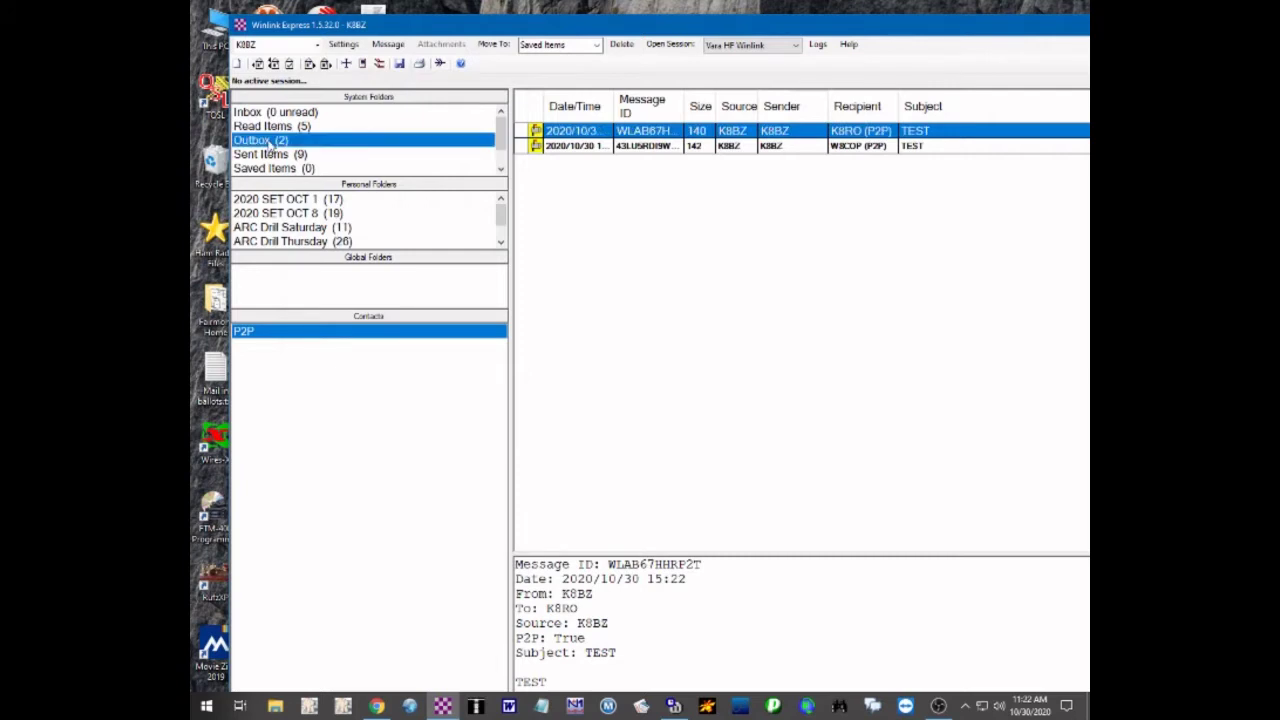